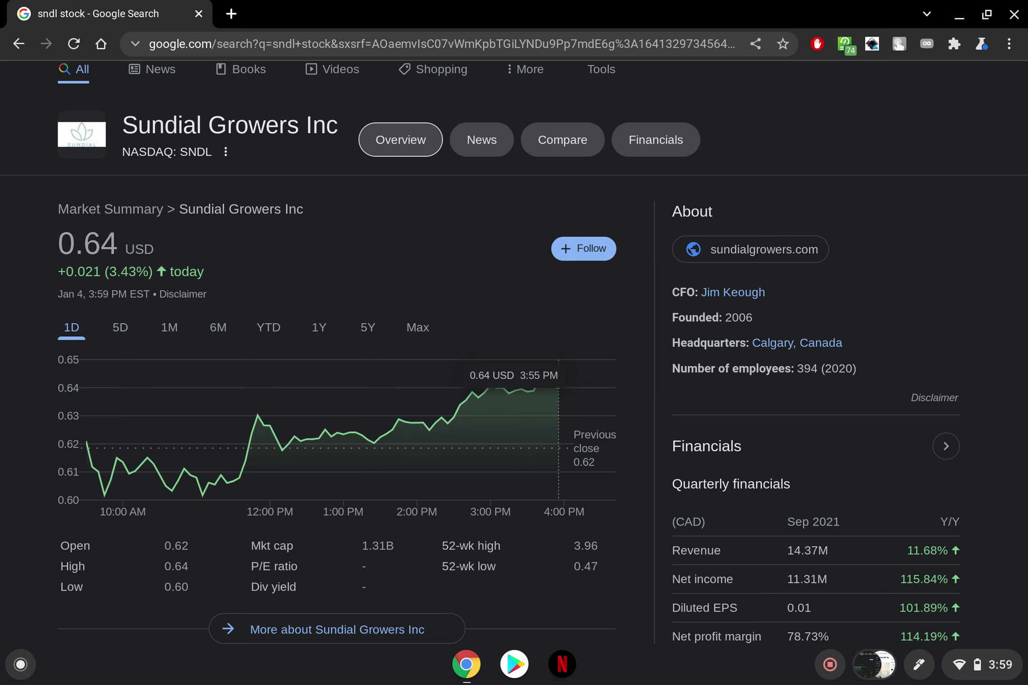
left_click(112, 327)
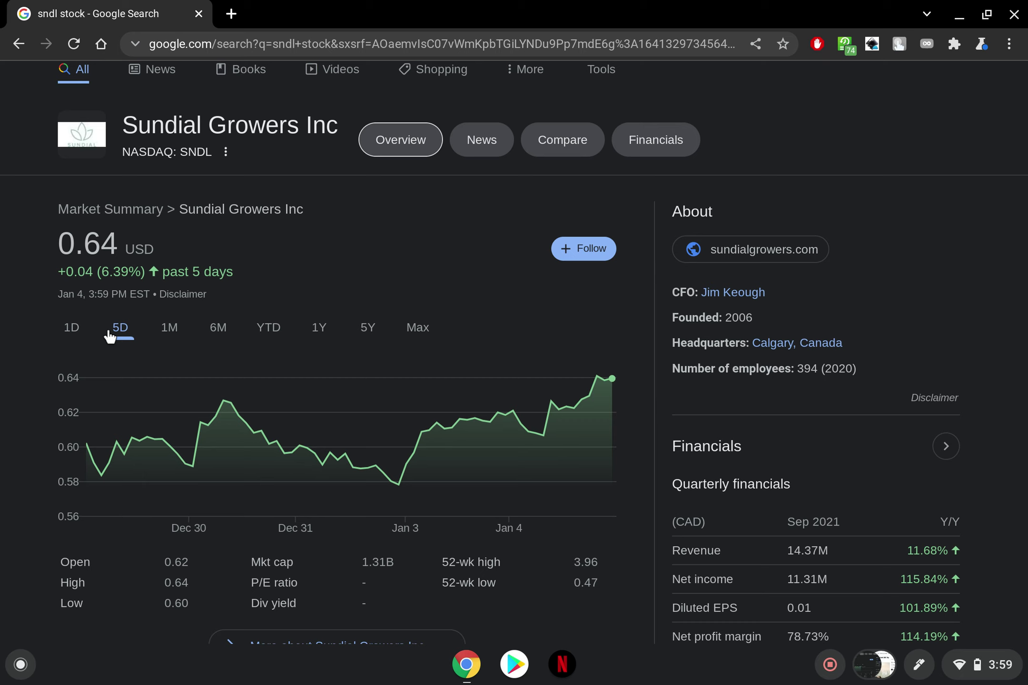
left_click(67, 329)
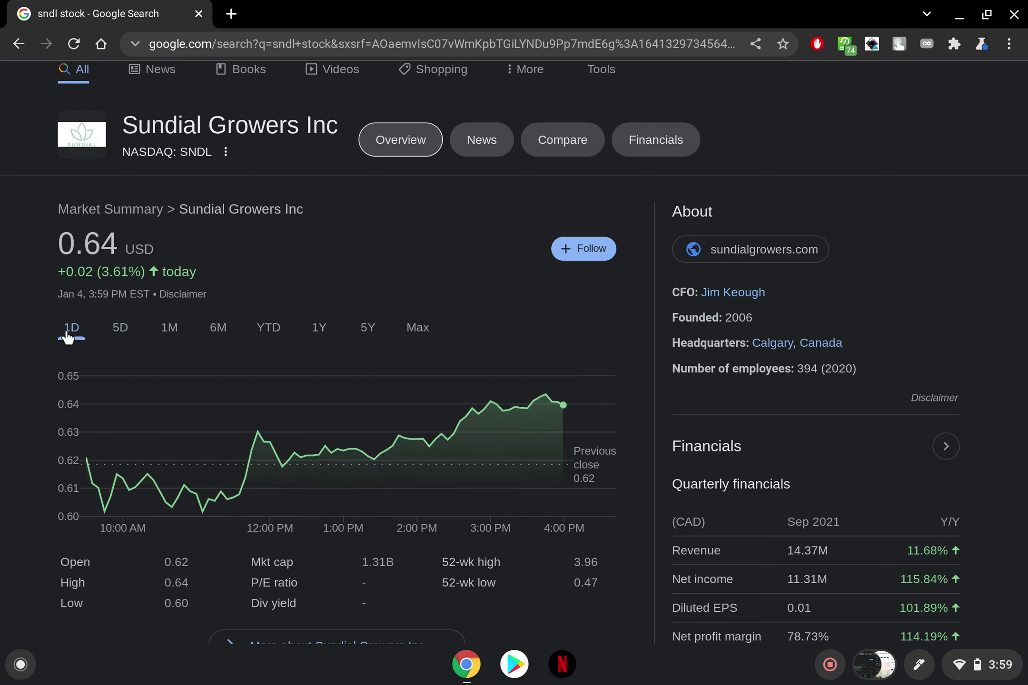
left_click(117, 331)
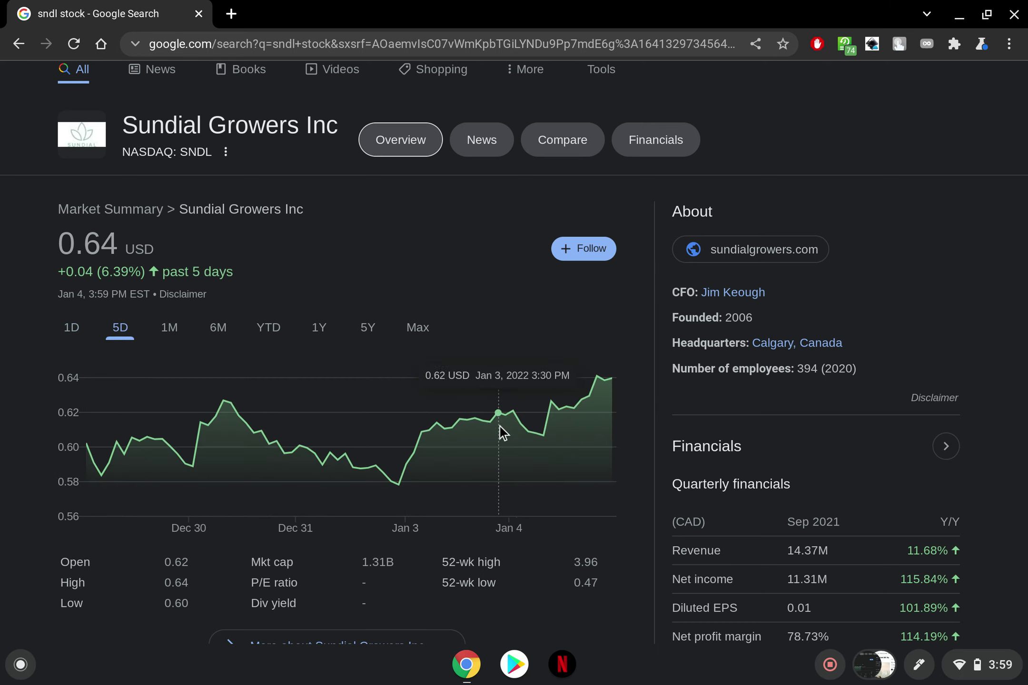
left_click(72, 331)
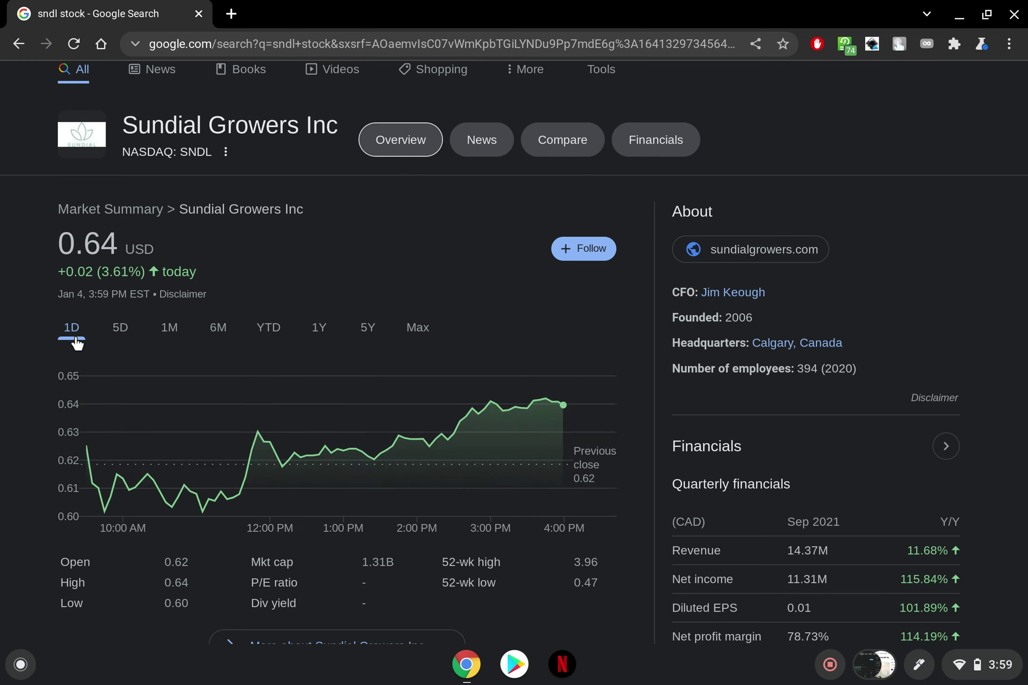
left_click(129, 331)
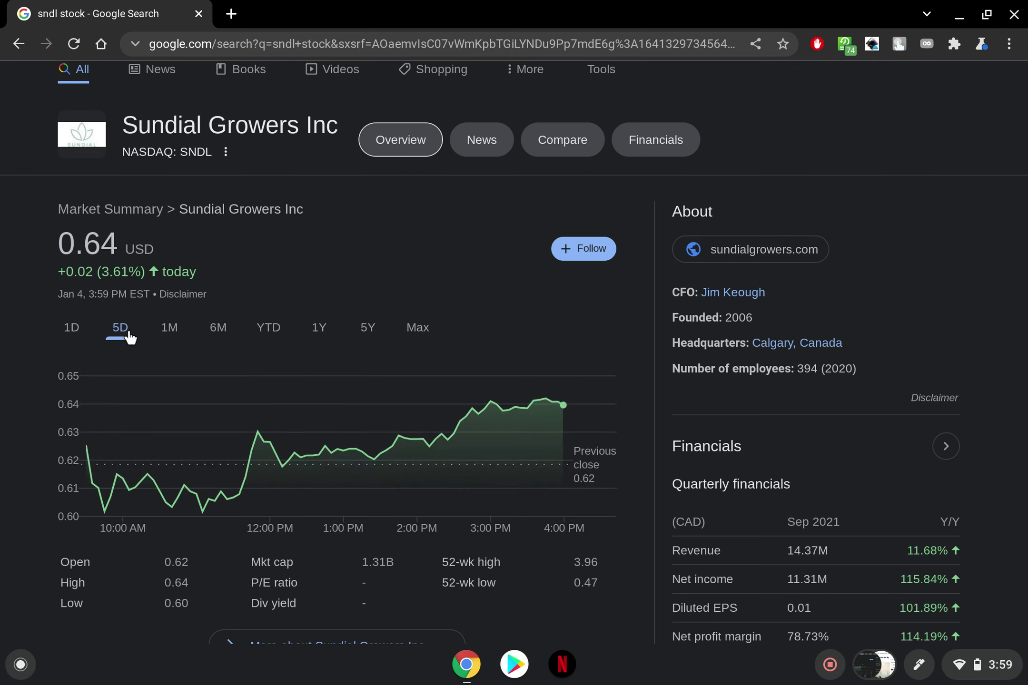
left_click(169, 331)
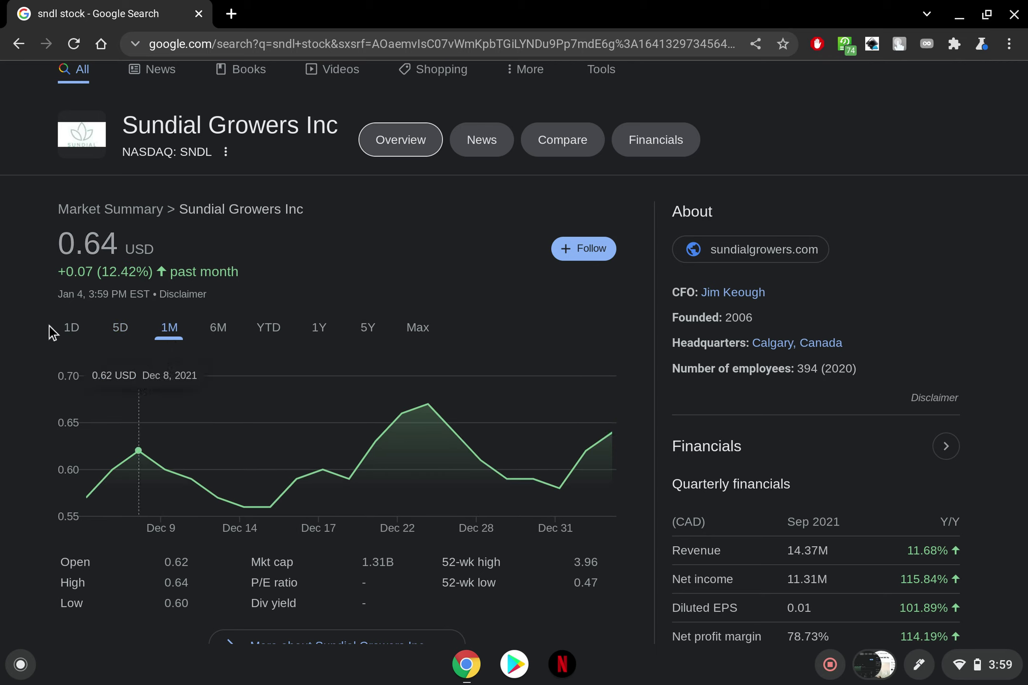
left_click(218, 327)
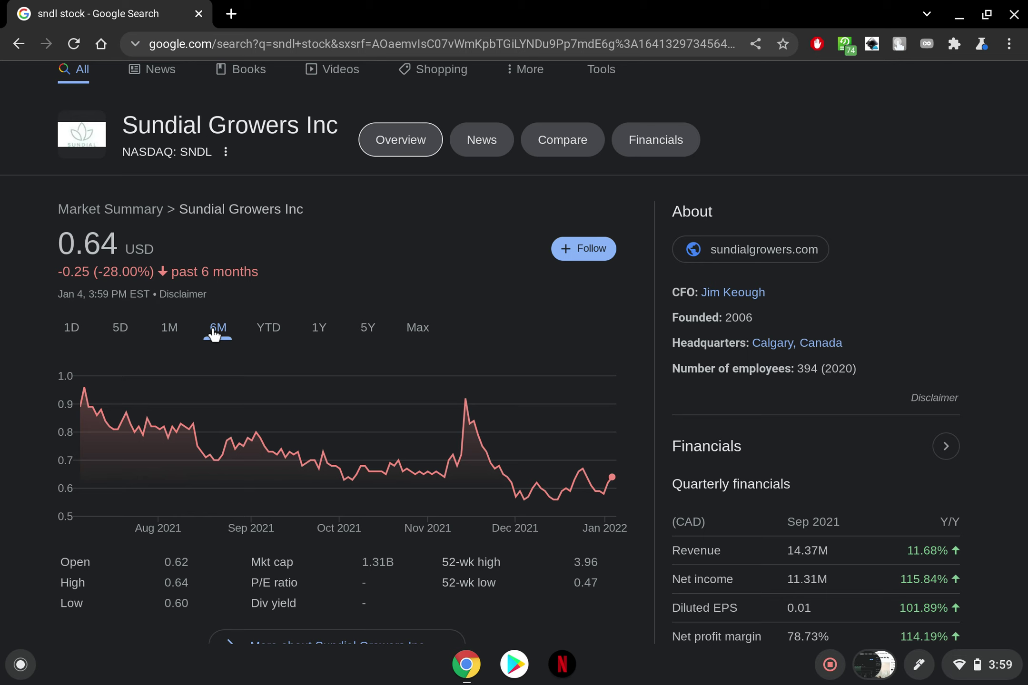
left_click(72, 327)
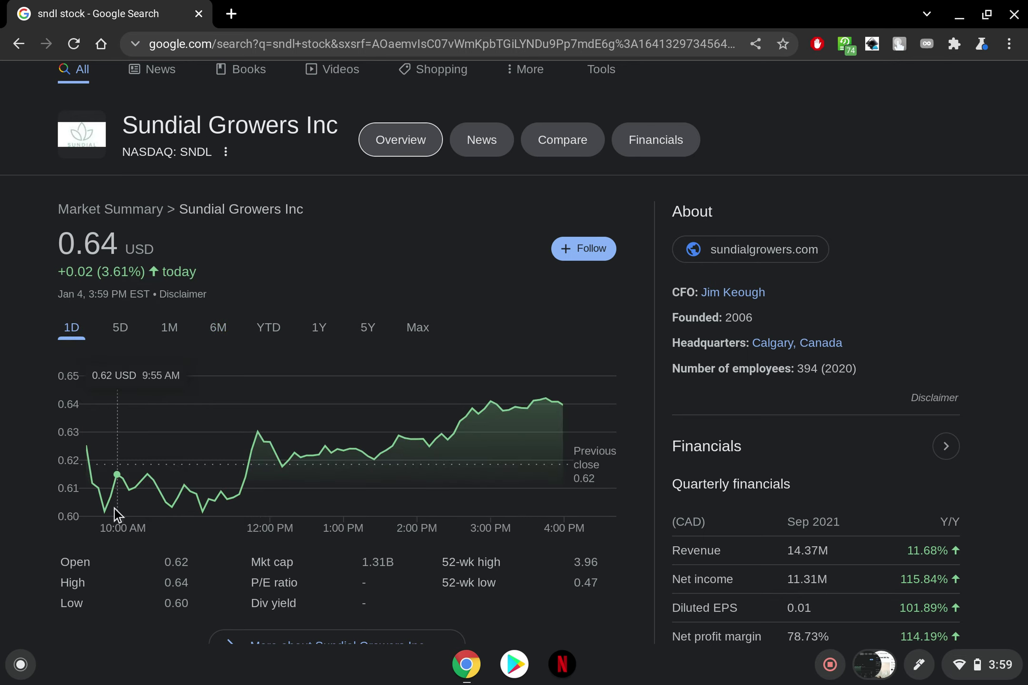